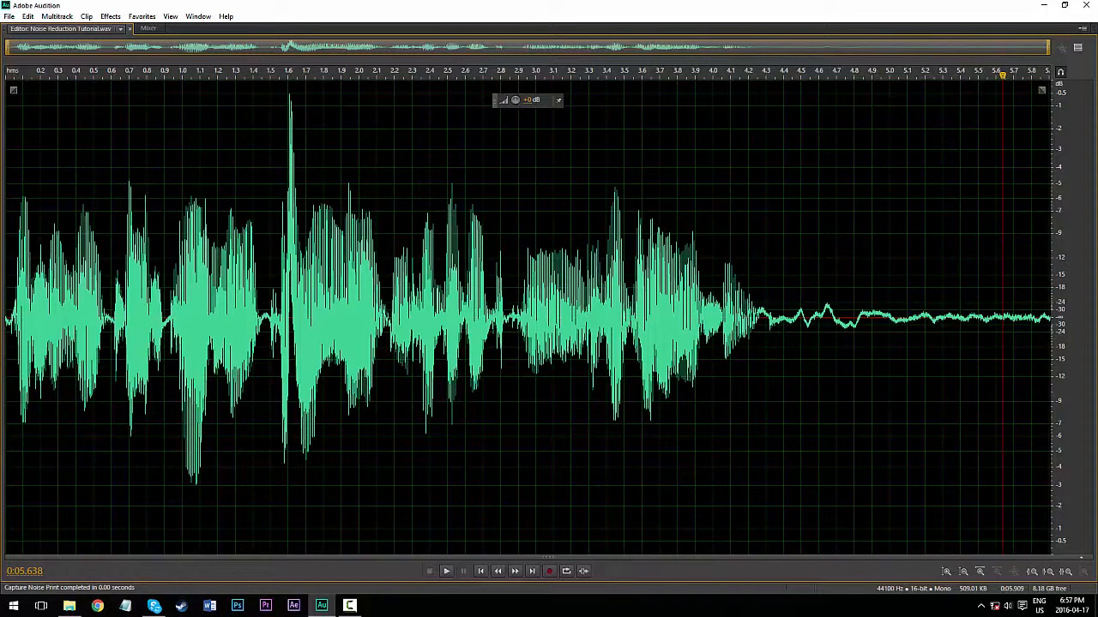
# Play the noisy voice recording from the beginning to hear its background noise
pyautogui.click(7, 74)
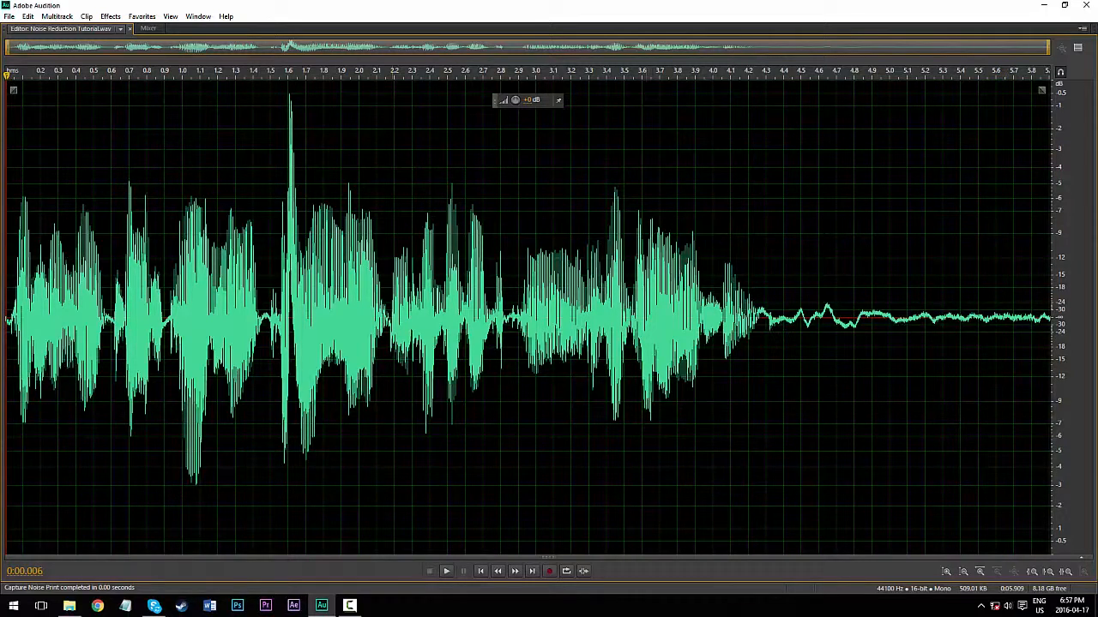
pyautogui.click(455, 570)
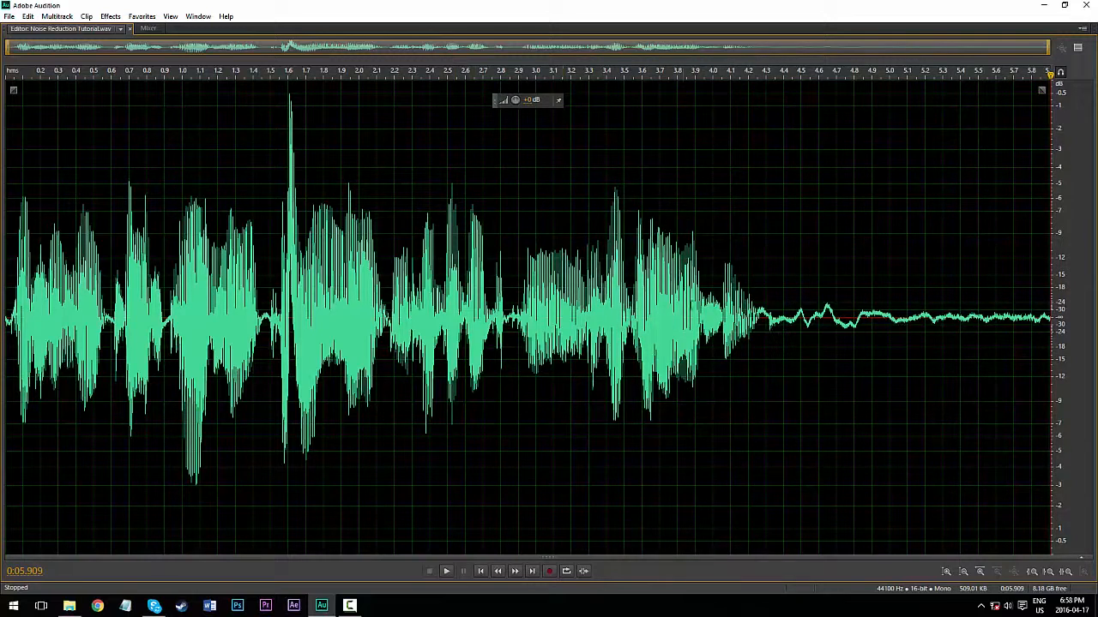
# Select the noise-only tail from about 4.45 seconds to the end and capture it as the noise print
pyautogui.moveTo(793, 316); pyautogui.dragTo(1048, 283)
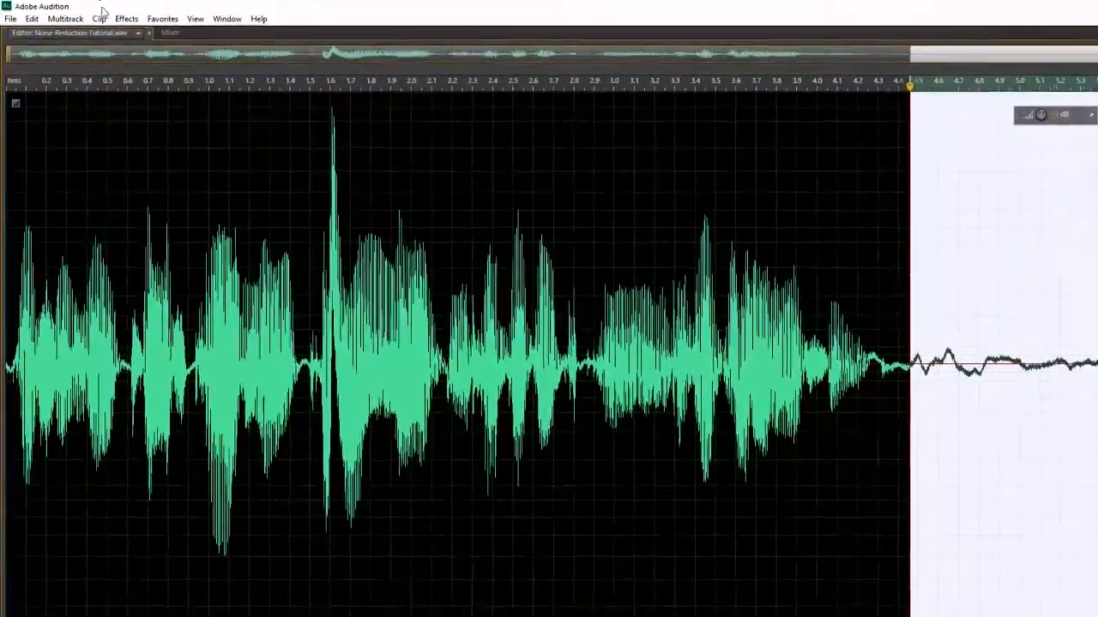
pyautogui.click(126, 18)
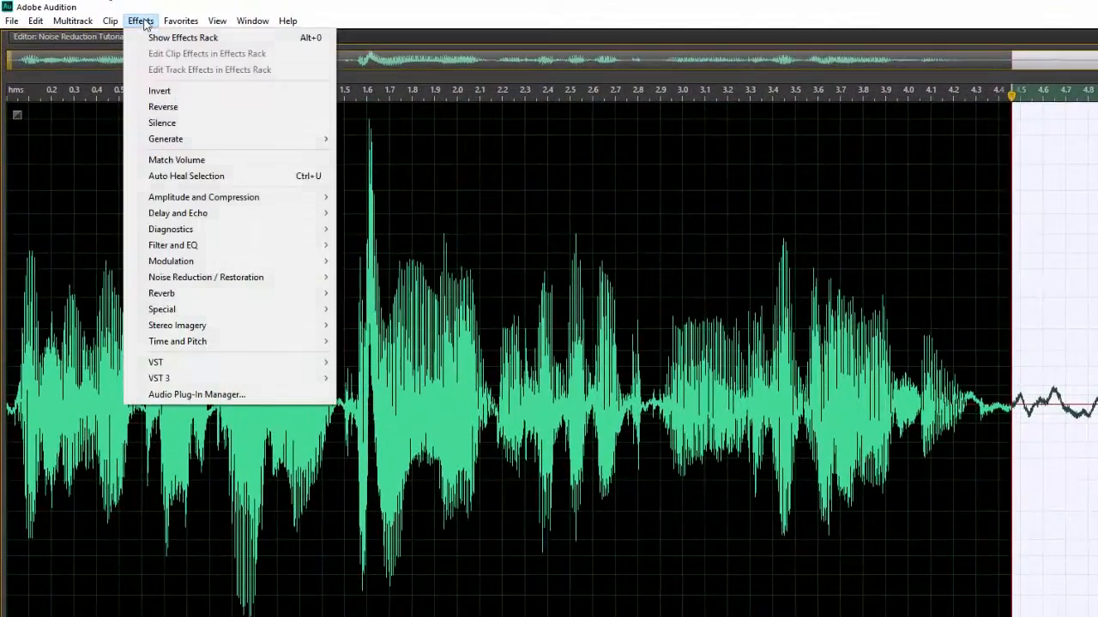
pyautogui.moveTo(184, 254)
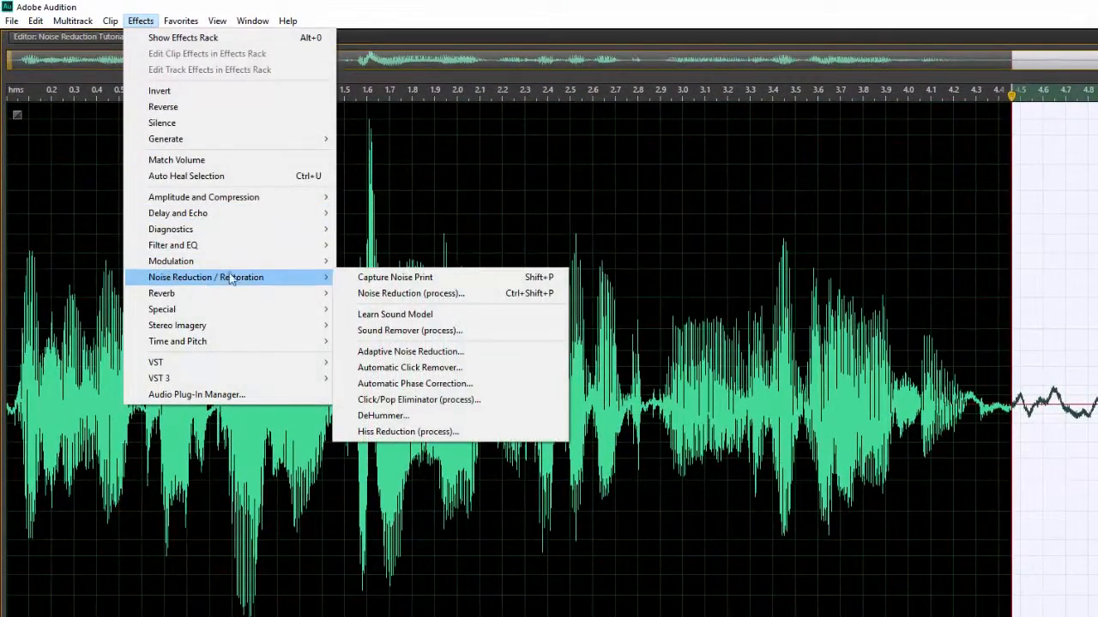
pyautogui.click(412, 285)
pyautogui.click(831, 410)
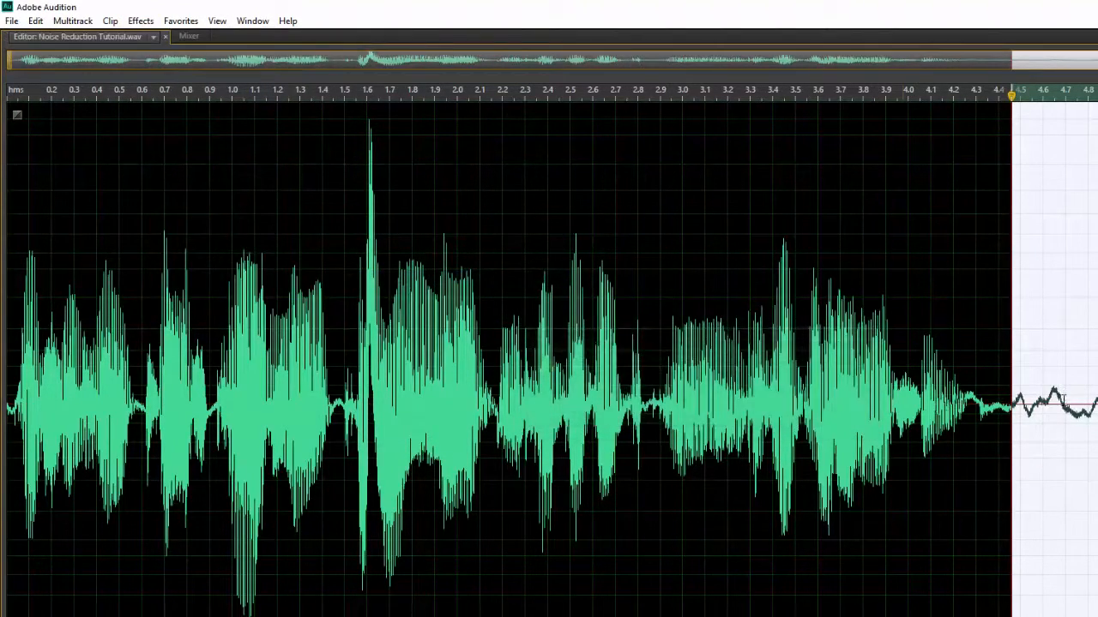
# Clear the waveform selection and open the Noise Reduction (process) effect
pyautogui.click(1020, 396)
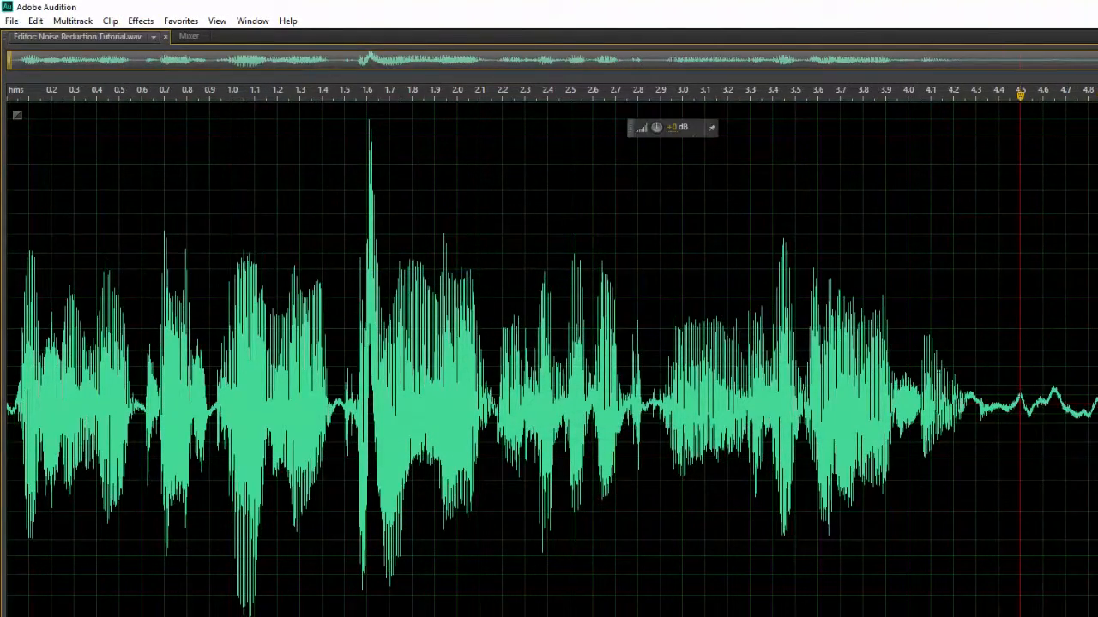
pyautogui.click(140, 20)
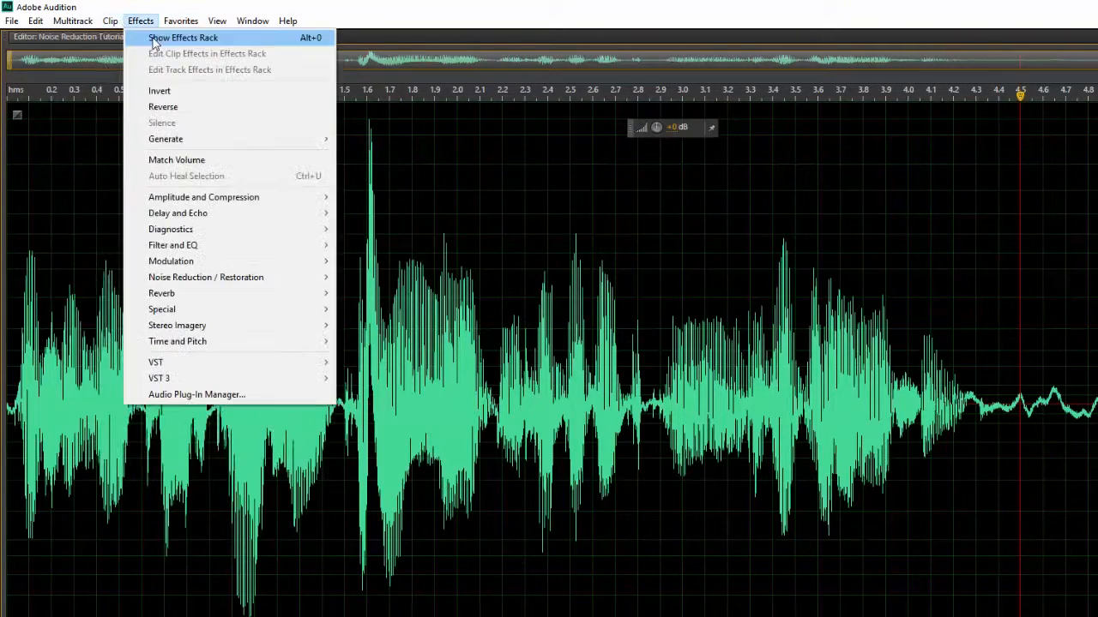
pyautogui.moveTo(215, 288)
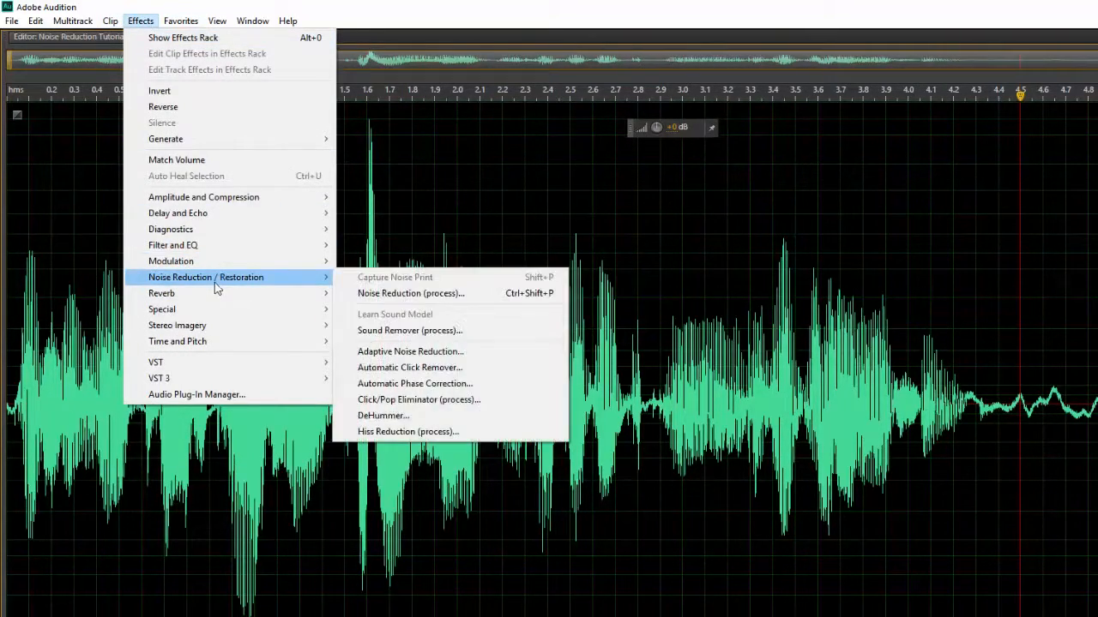
pyautogui.click(433, 293)
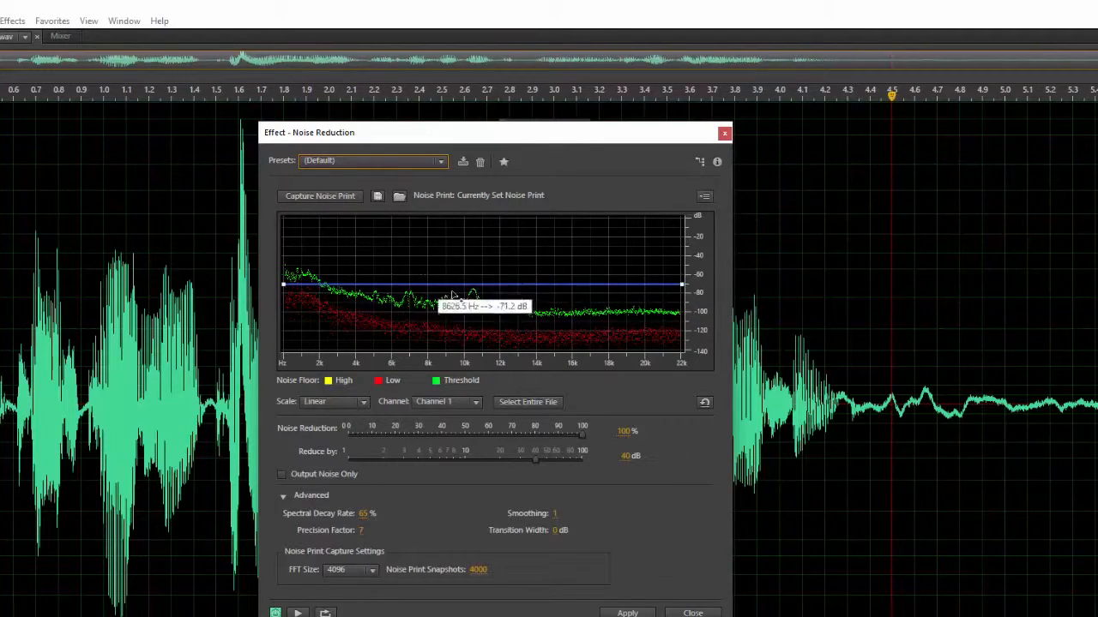
# Add control points to the noise reduction curve and lower them towards the red low noise floor, from about 2.5 to 13 kHz
pyautogui.click(335, 285)
pyautogui.moveTo(342, 291); pyautogui.dragTo(343, 326)
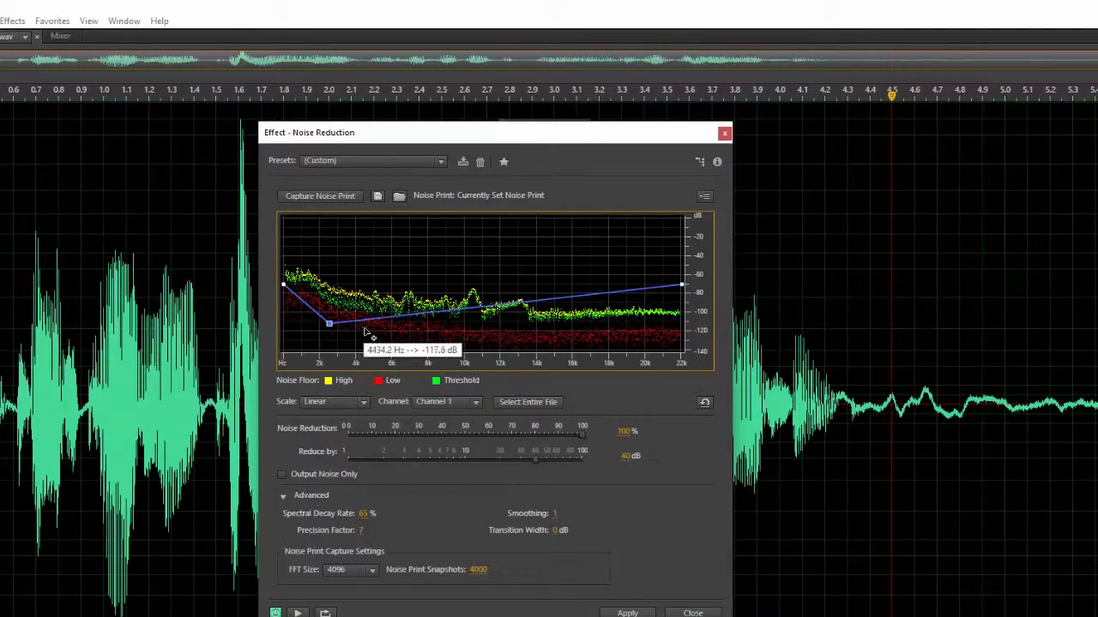
pyautogui.moveTo(412, 318); pyautogui.dragTo(413, 326)
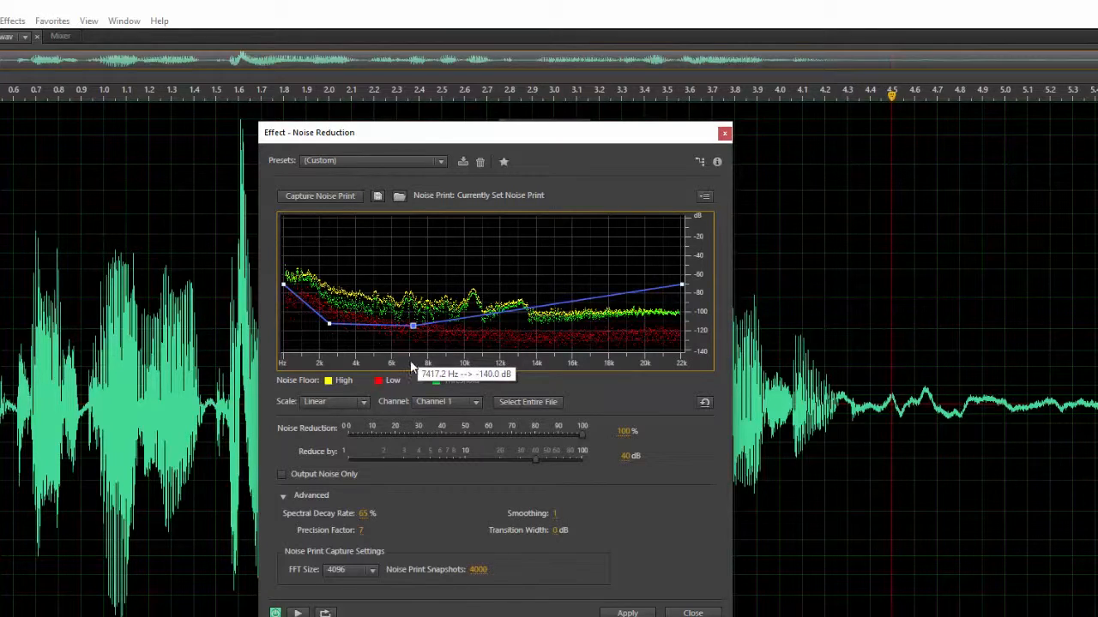
pyautogui.moveTo(456, 324); pyautogui.dragTo(456, 333)
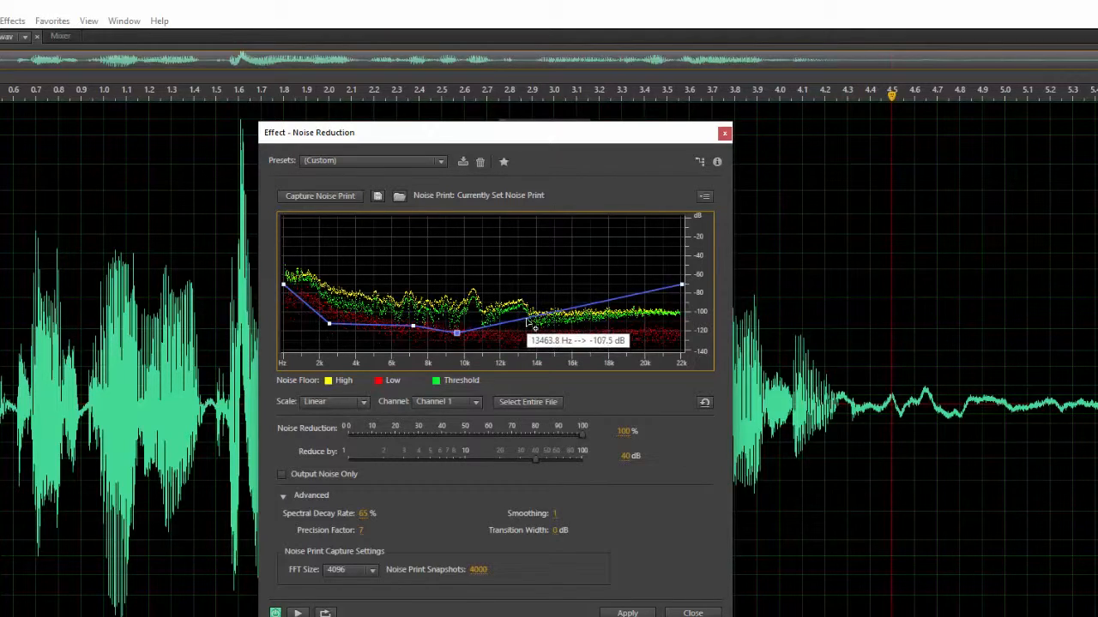
pyautogui.moveTo(527, 326); pyautogui.dragTo(523, 332)
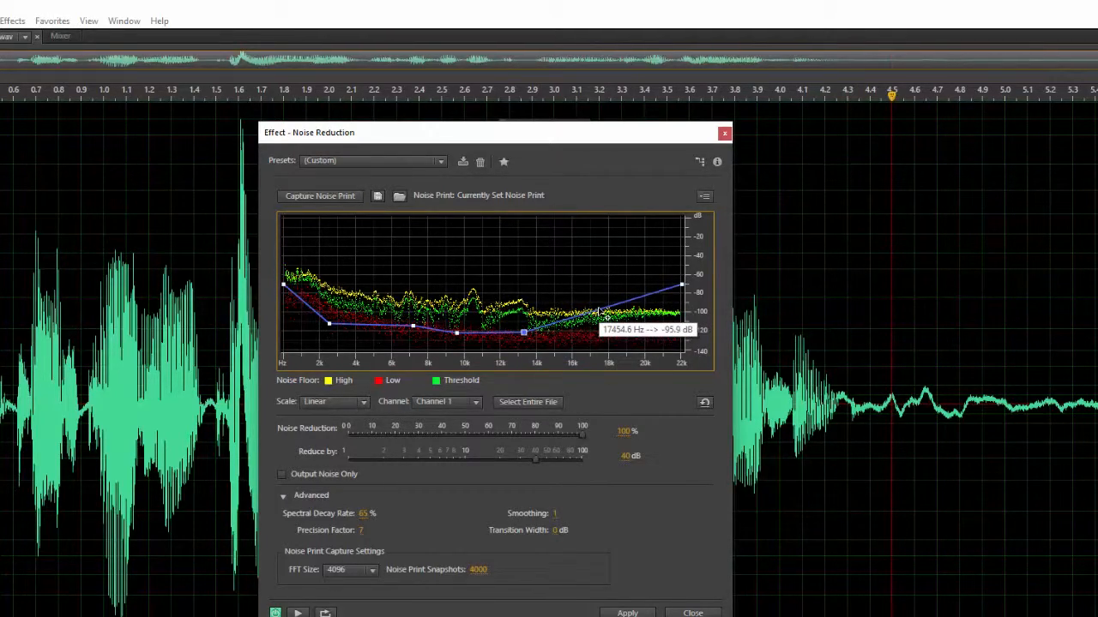
# Refine the curve with more points near 11 kHz and from 16 to 22 kHz, lowering its high-frequency end to about -100 dB
pyautogui.moveTo(598, 310); pyautogui.dragTo(673, 311)
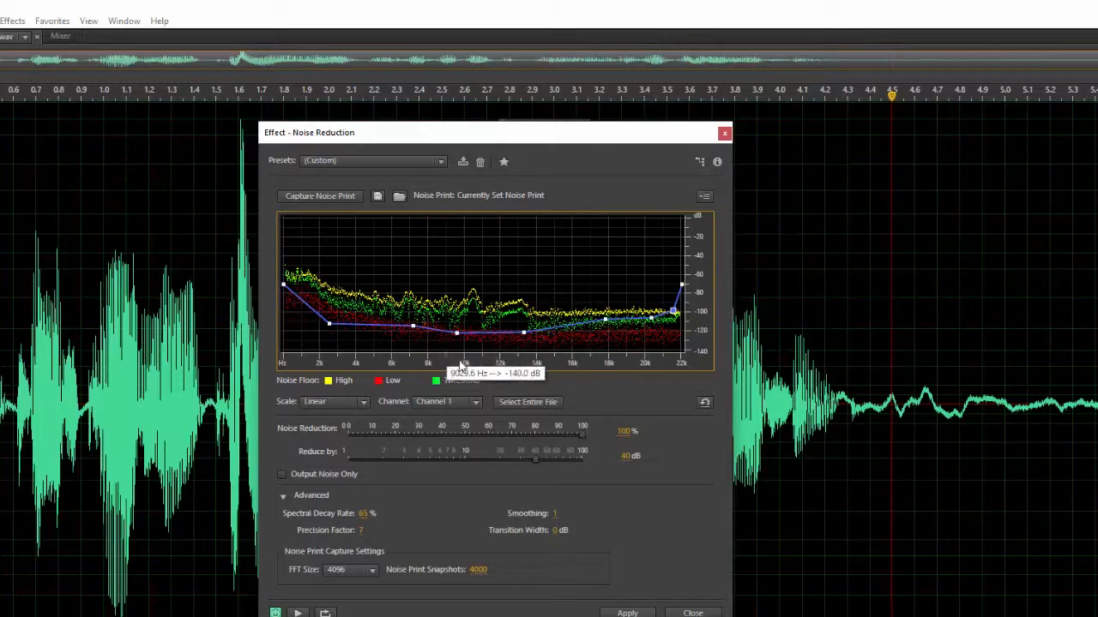
pyautogui.moveTo(482, 335); pyautogui.dragTo(490, 336)
pyautogui.click(569, 324)
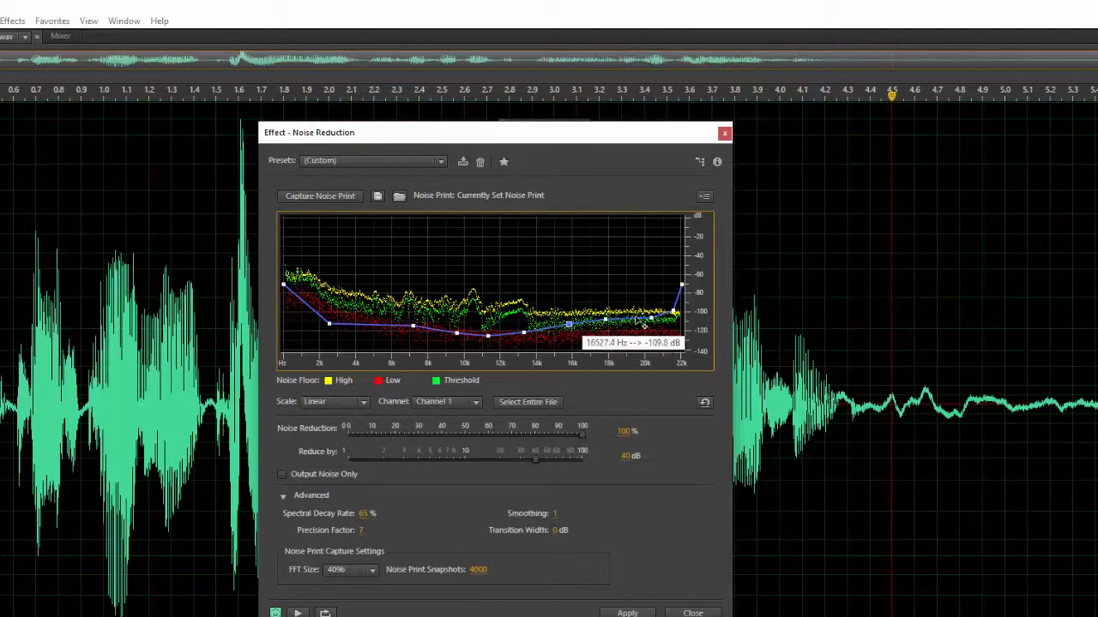
pyautogui.click(681, 300)
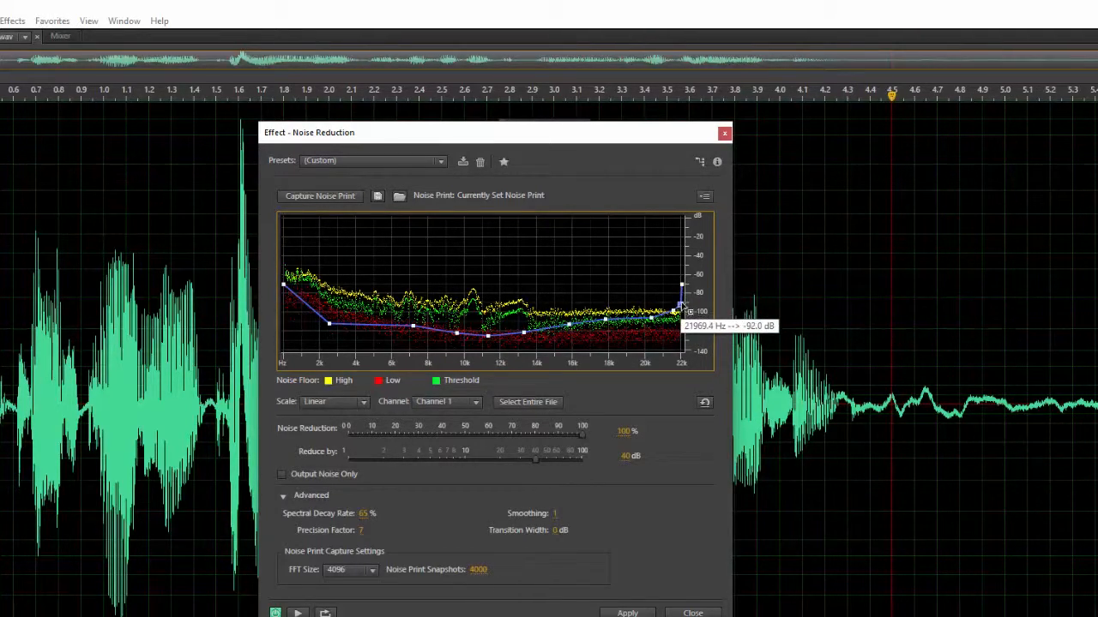
pyautogui.moveTo(683, 294); pyautogui.dragTo(688, 313)
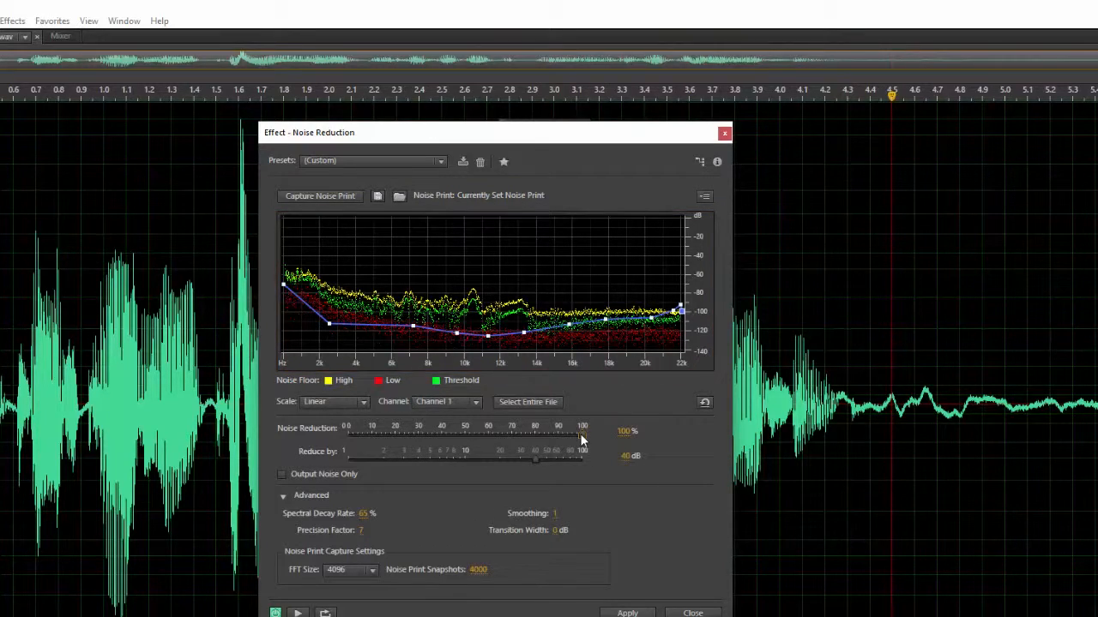
# Set the noise reduction amount to 95% and Reduce by to 30 dB
pyautogui.moveTo(580, 433); pyautogui.dragTo(568, 438)
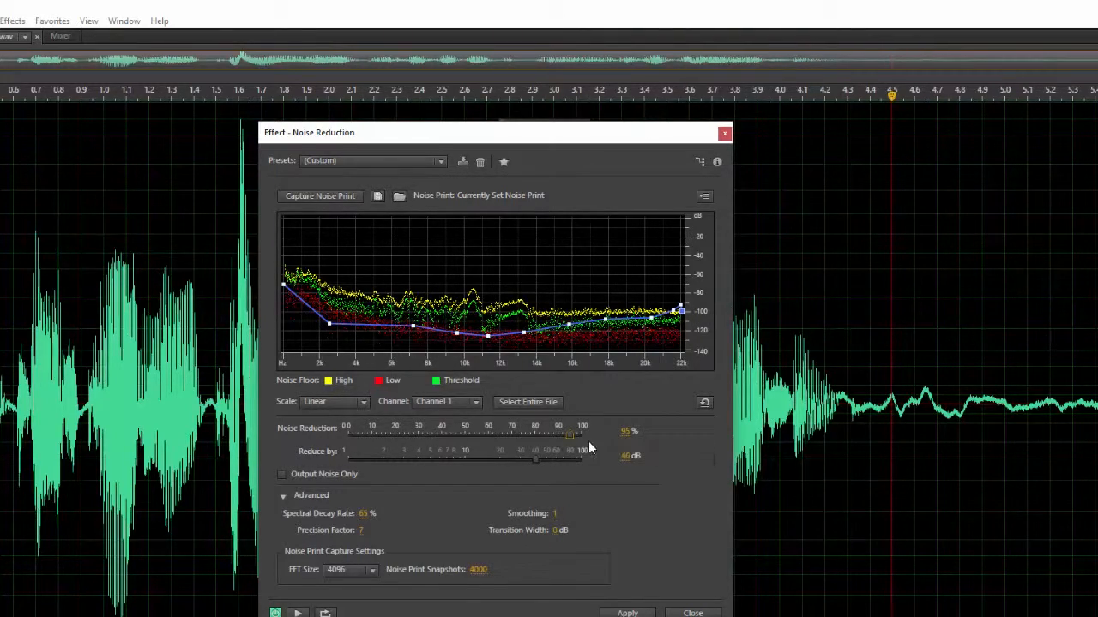
pyautogui.click(627, 456)
pyautogui.write('30')
pyautogui.press('Return')
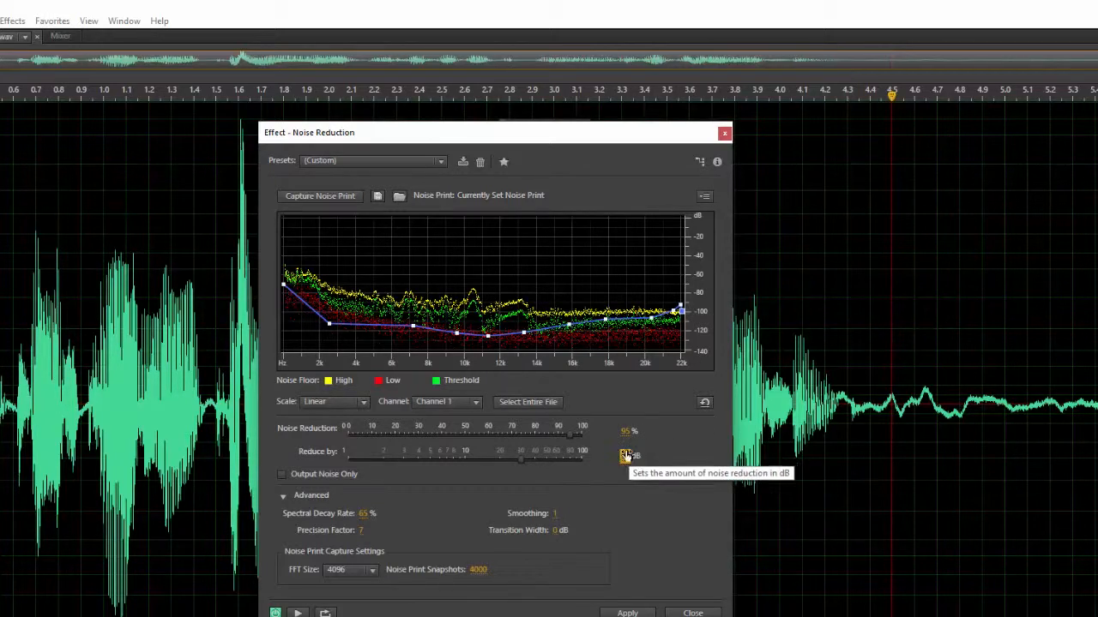
# Set the spectral decay rate to 55% and the precision factor to 32
pyautogui.click(366, 515)
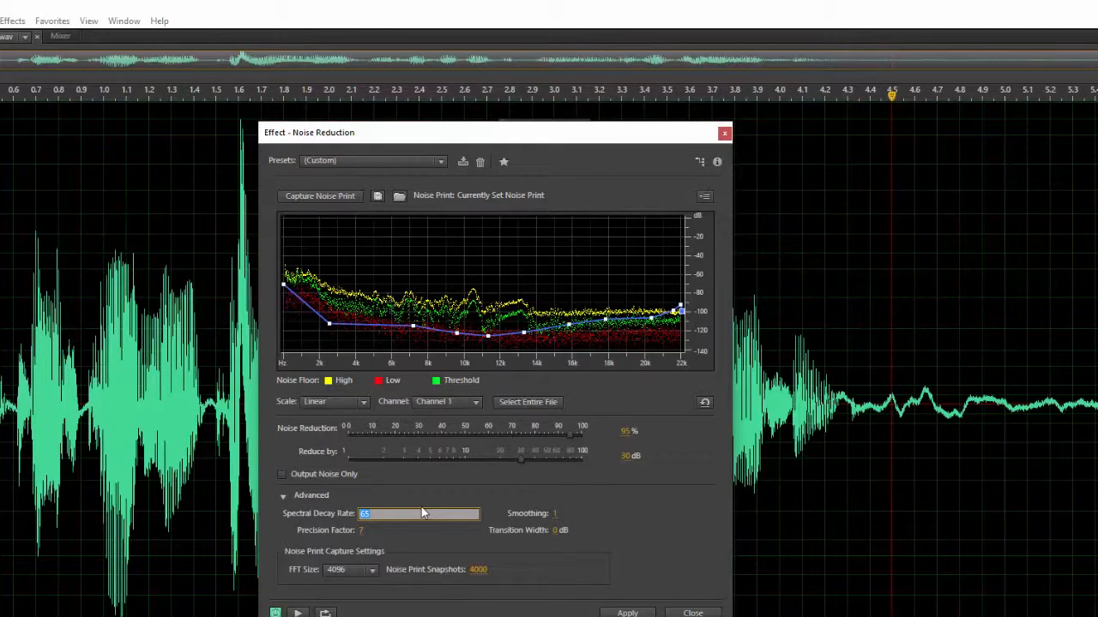
pyautogui.write('55')
pyautogui.press('Return')
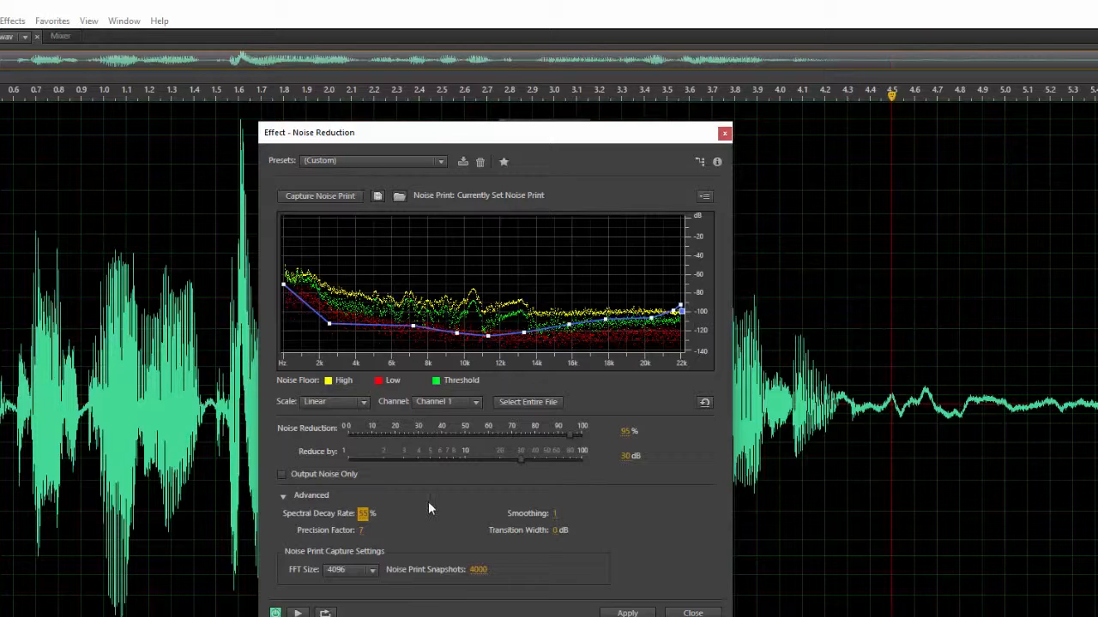
pyautogui.click(360, 529)
pyautogui.write('32')
pyautogui.press('Return')
# Set the smoothing to 200 and apply the noise reduction to the recording
pyautogui.click(553, 514)
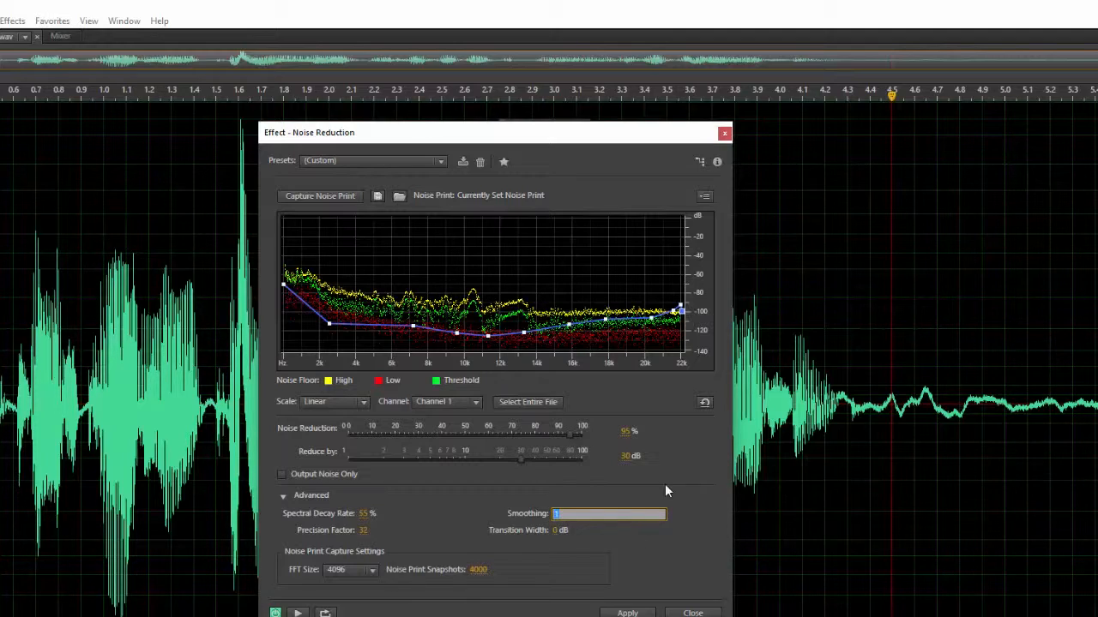
pyautogui.write('200')
pyautogui.press('Return')
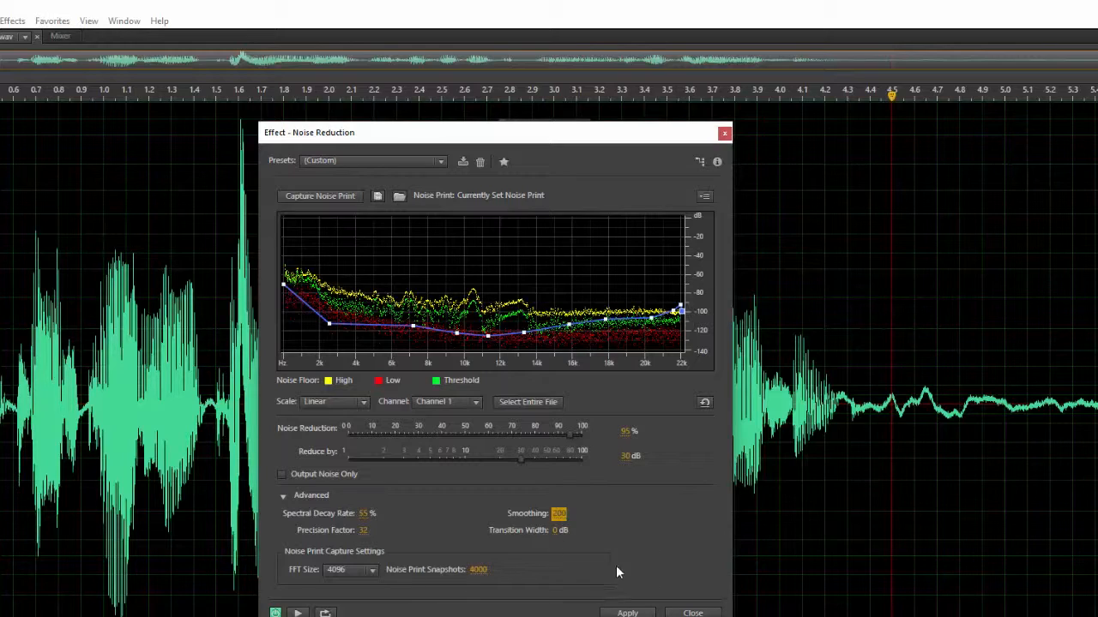
pyautogui.click(627, 614)
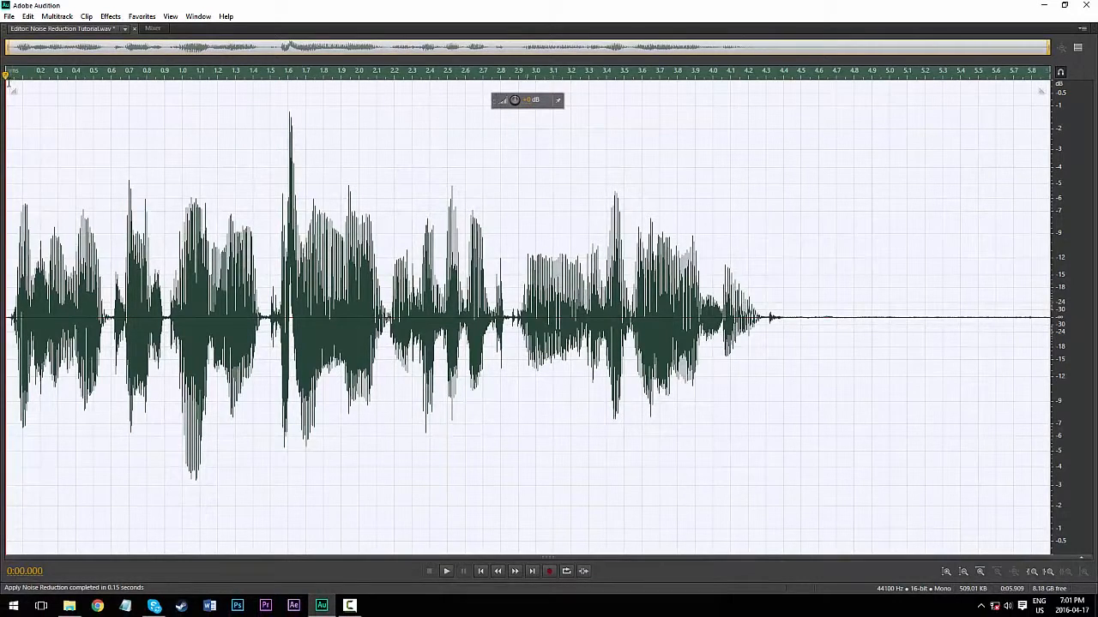
# Play the processed recording from the beginning to check the noise reduction
pyautogui.click(33, 138)
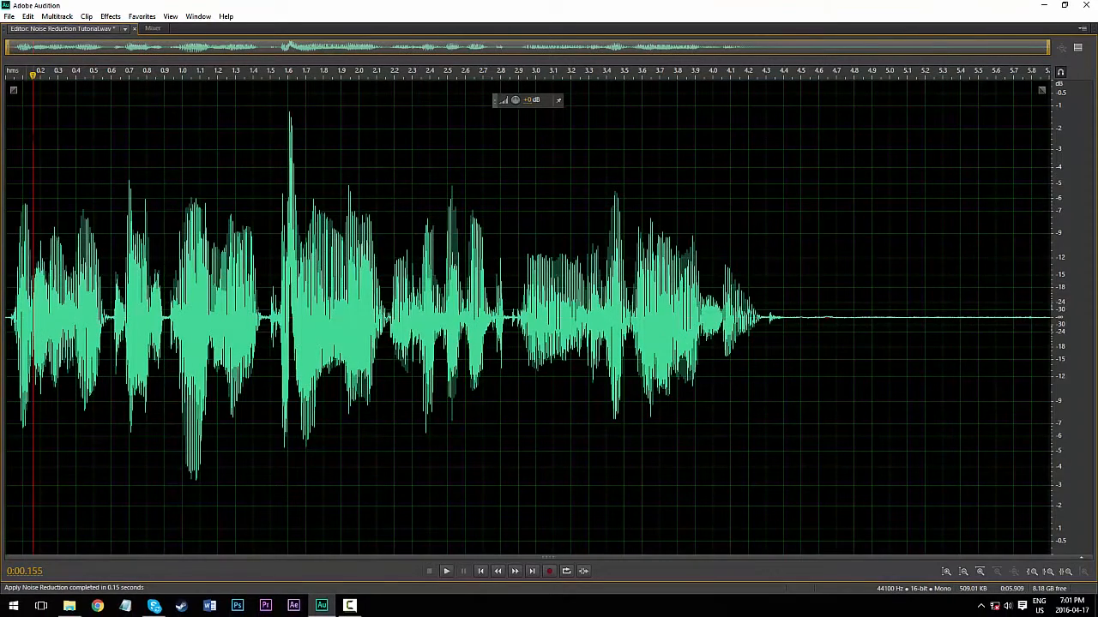
pyautogui.click(7, 76)
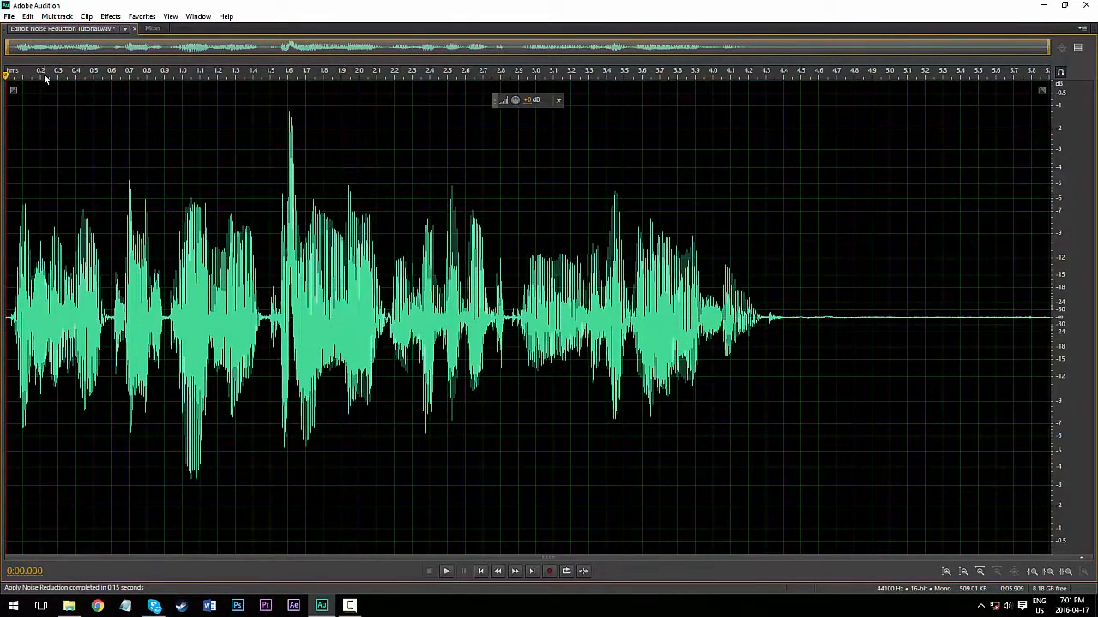
pyautogui.press('space')
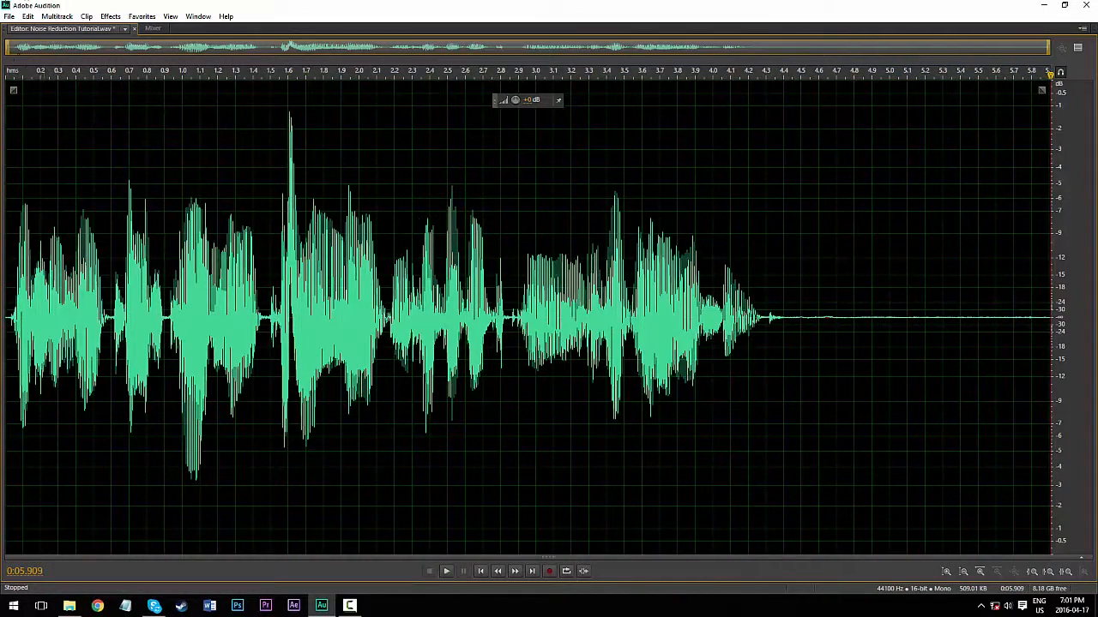
# Highlight the quiet tail from about 4.35 to 5.2 seconds for inspection, then clear the selection and return the playhead to the start
pyautogui.click(3, 74)
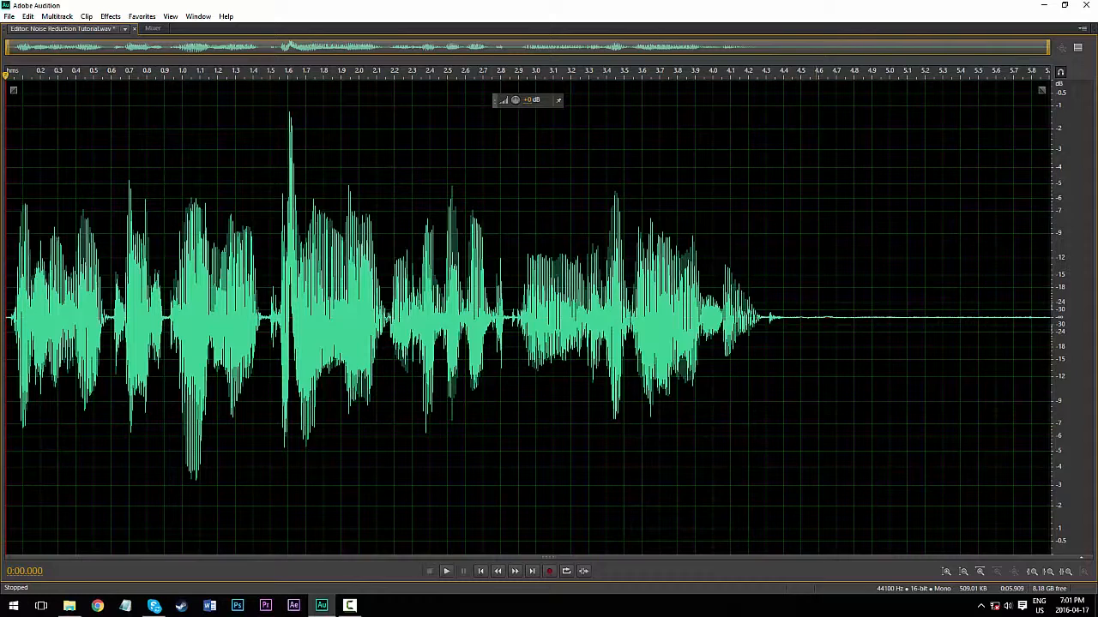
pyautogui.moveTo(774, 321); pyautogui.dragTo(933, 321)
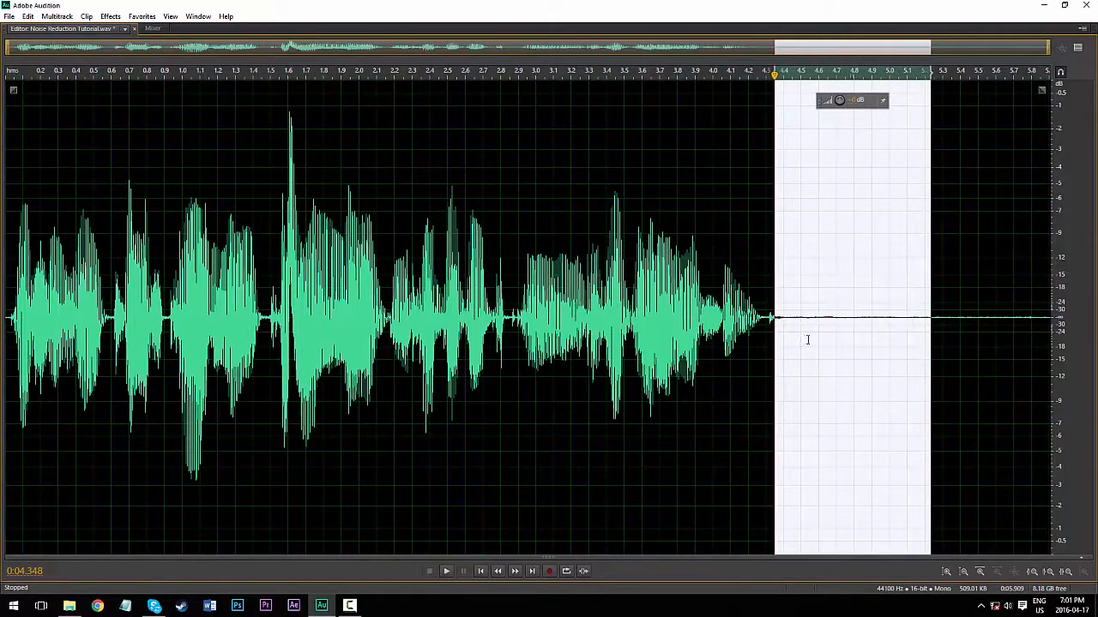
pyautogui.click(819, 335)
pyautogui.click(5, 76)
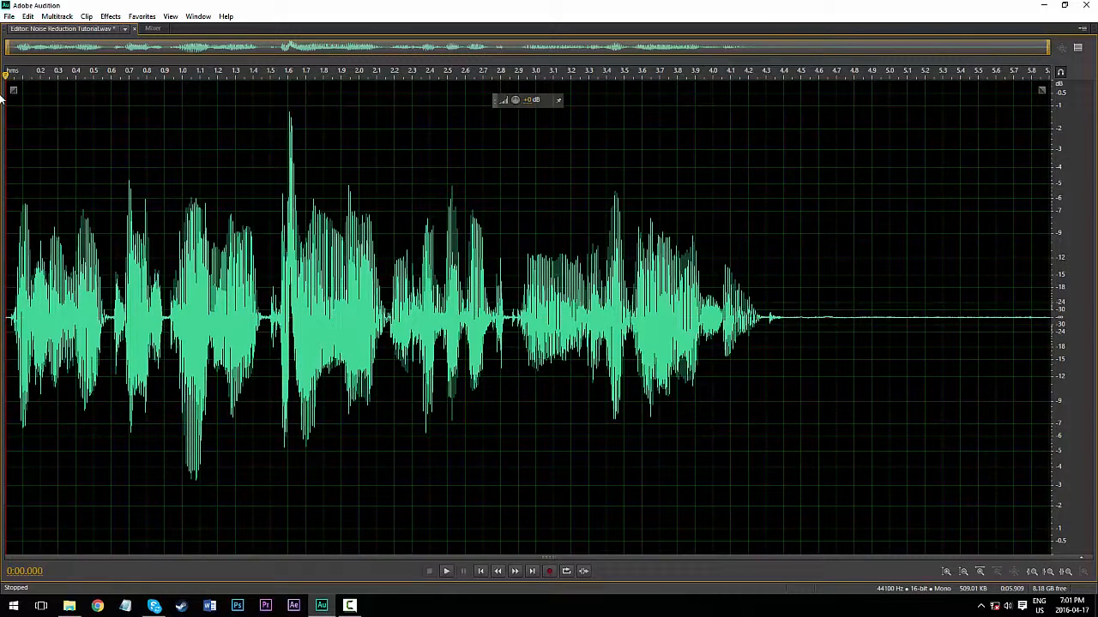